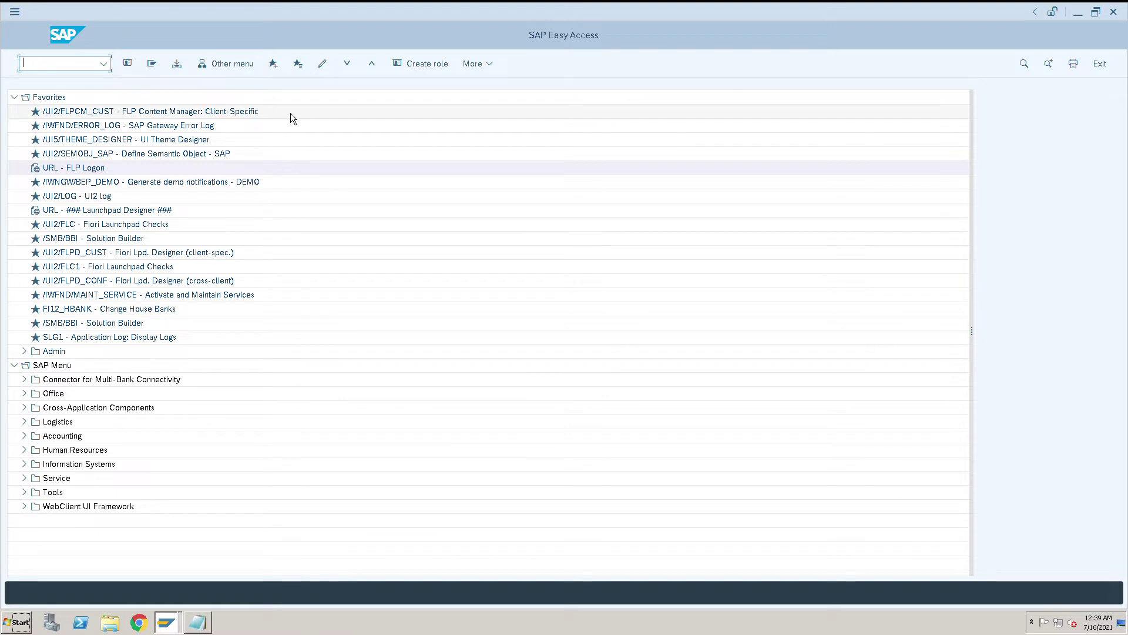
text(fb)
text(60)
- Start transaction FB60 to reach the Enter Vendor Invoice screen for company code RHM1
key(Return)
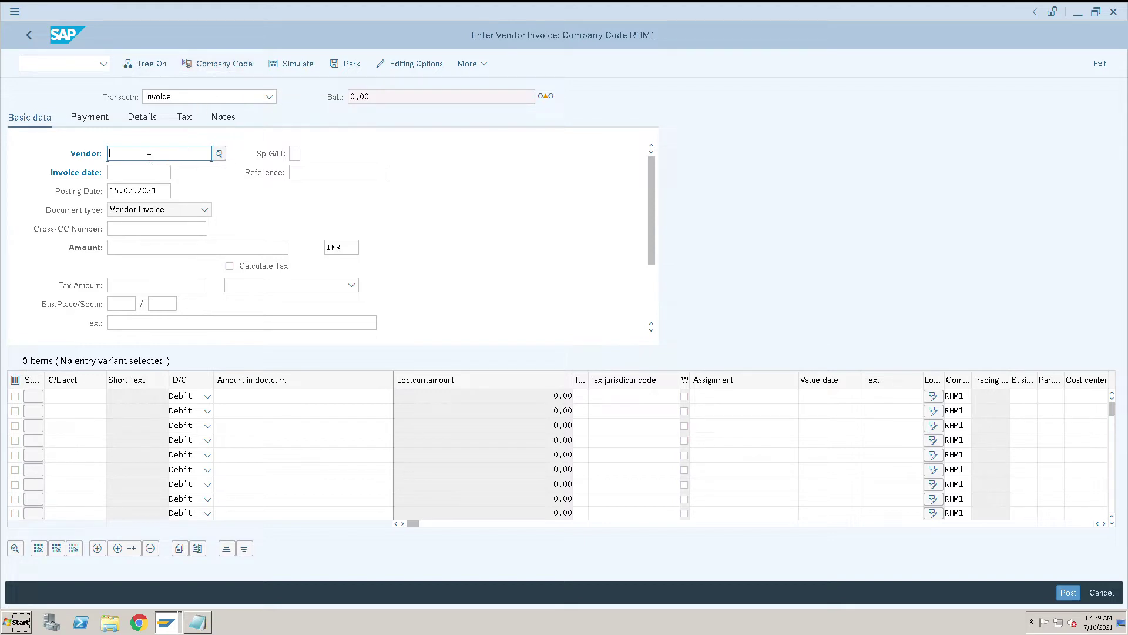
- Dismiss the vendor search help and enter vendor 7010 directly
click(222, 157)
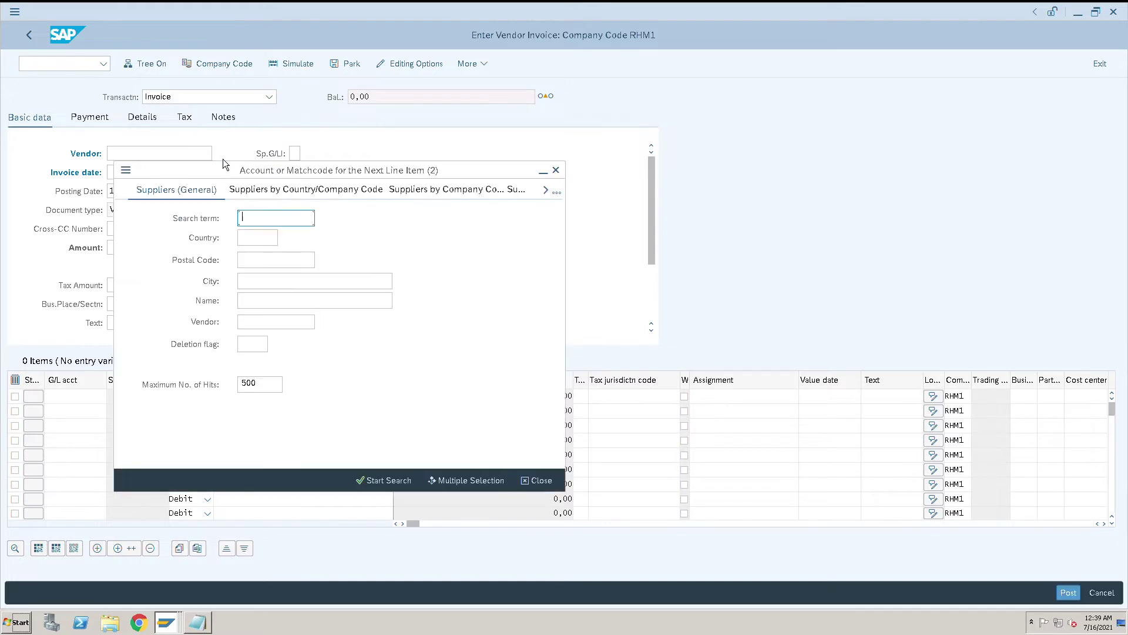
click(556, 169)
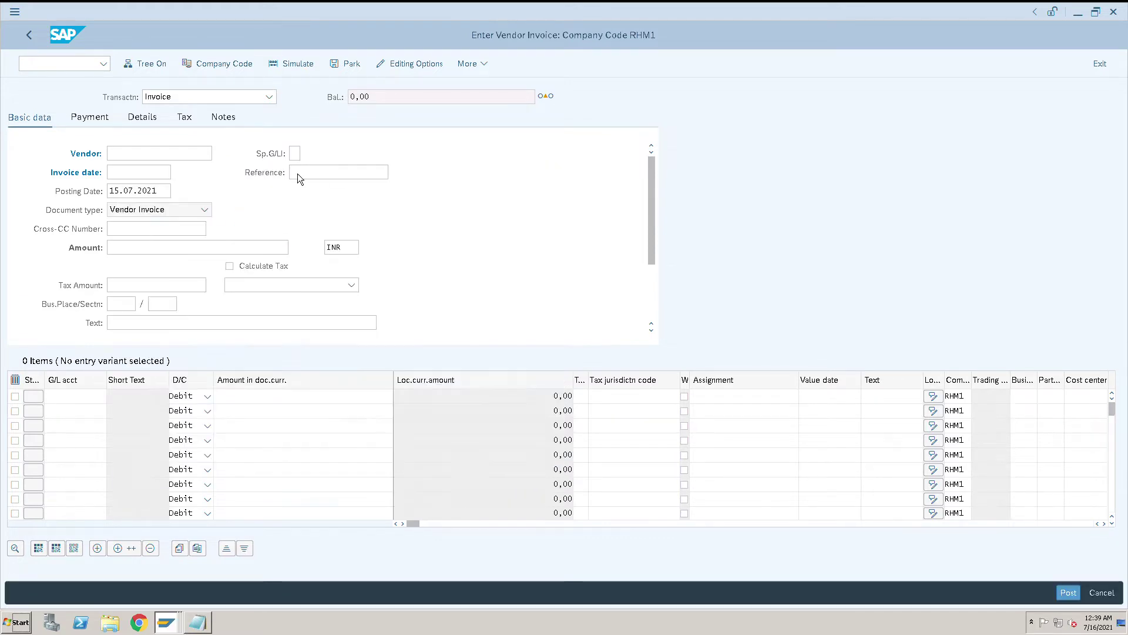
text(7010)
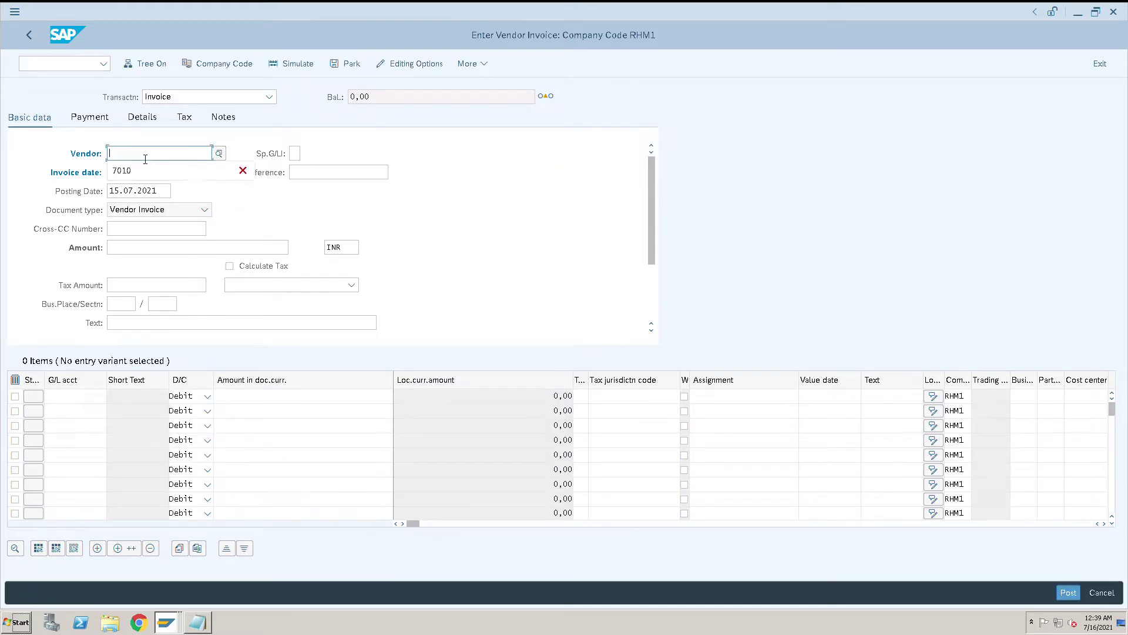
key(Tab)
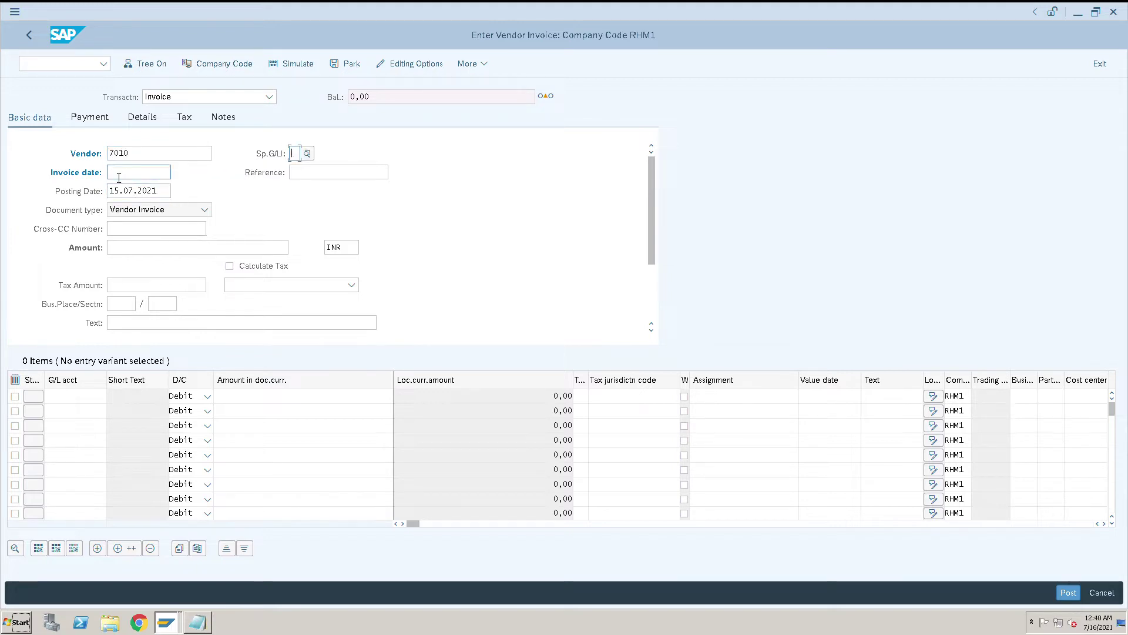
- Set invoice date 10.07.2021 from the copied posting date and enter reference 123780
drag(165, 191, 109, 191)
key(ctrl+c)
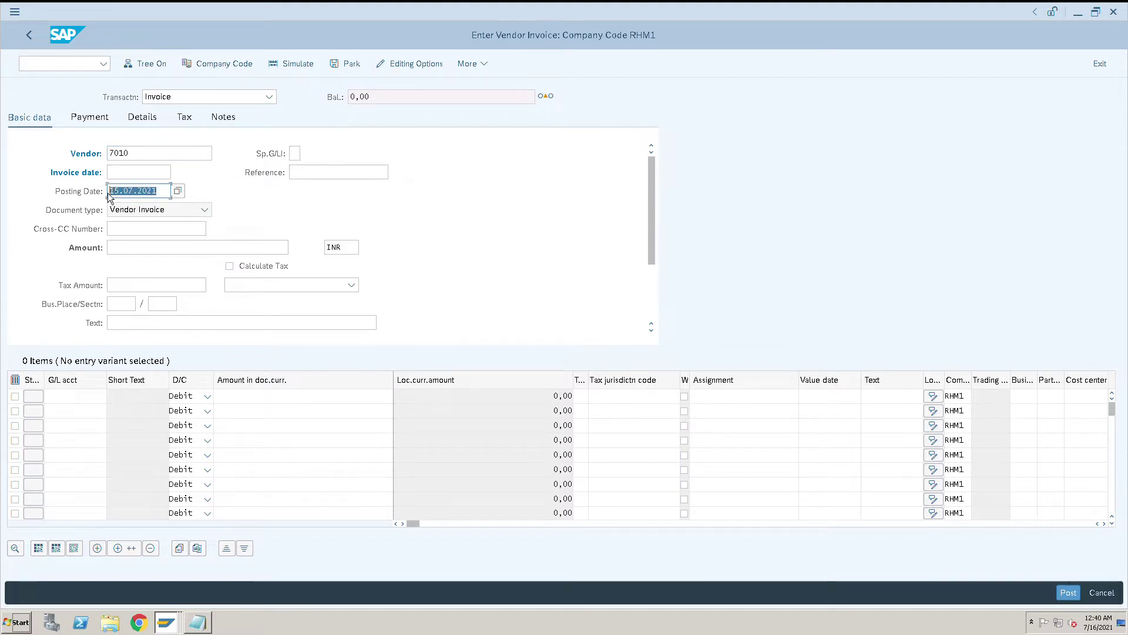
click(108, 194)
click(129, 176)
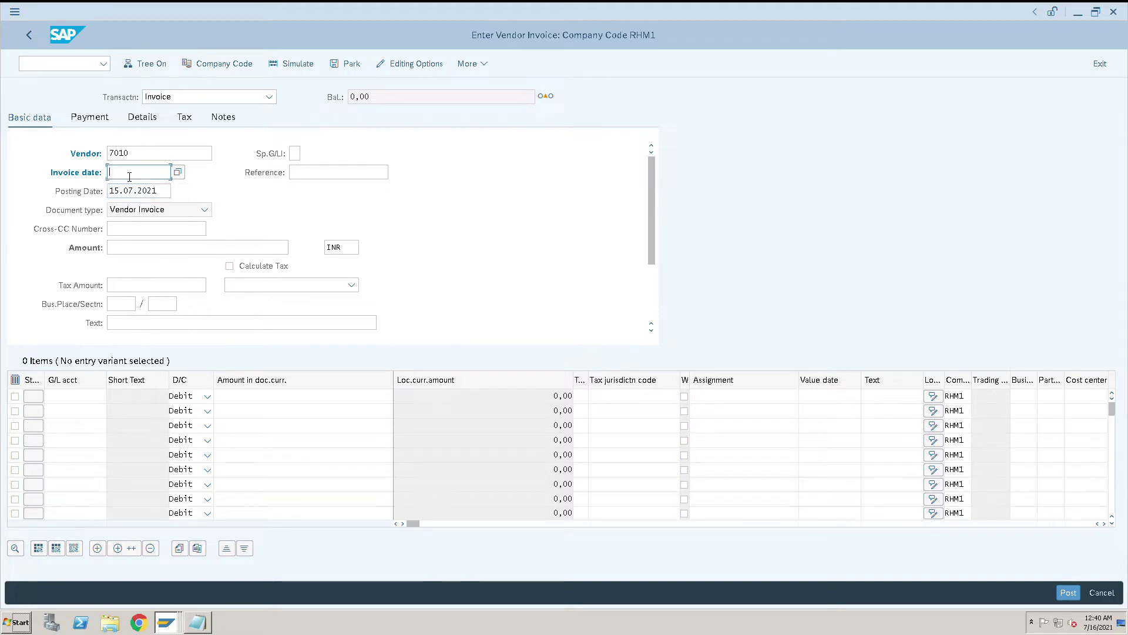
key(ctrl+v)
key(BackSpace)
text(0)
click(322, 177)
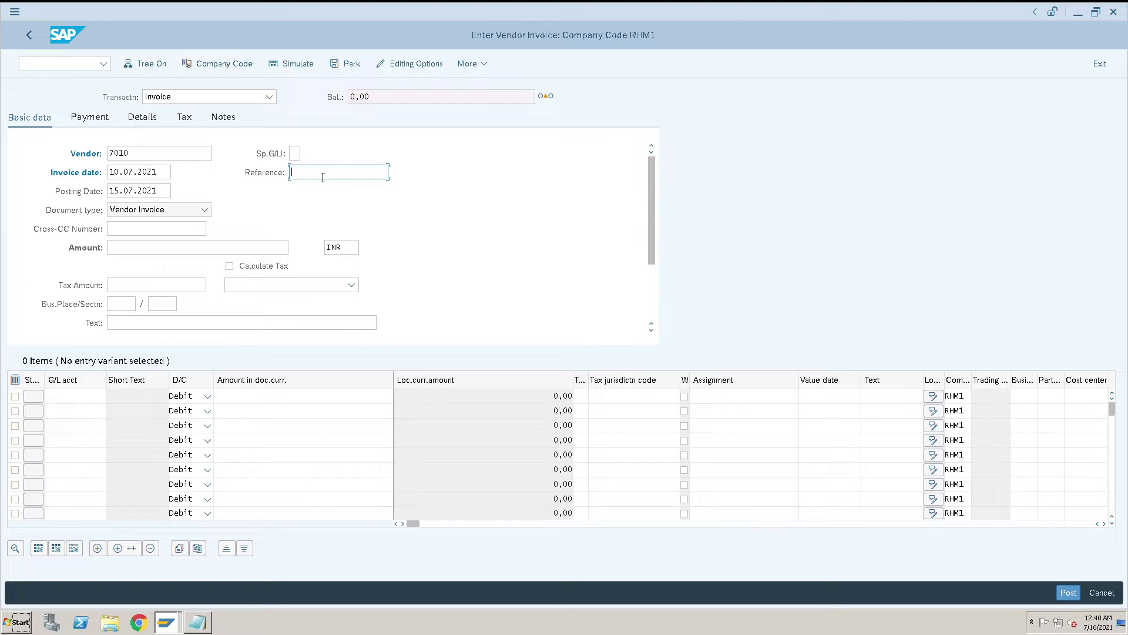
text(123)
text(780)
click(130, 249)
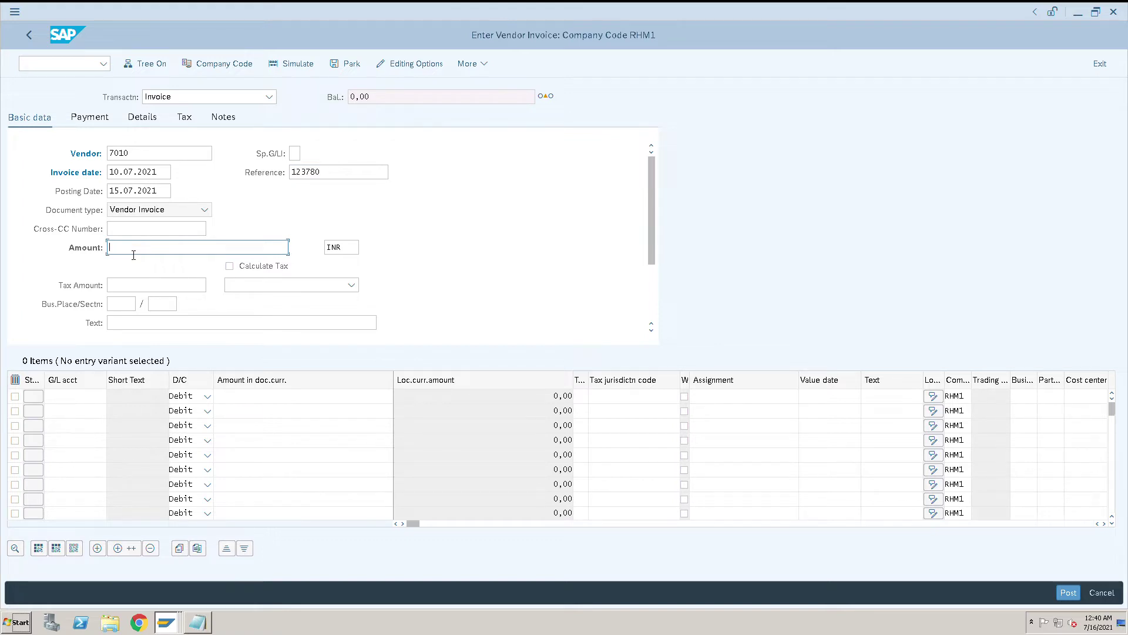
text(5)
text(900)
- Enter amount 5900 INR and header text 'purchase of keyboard'
click(150, 323)
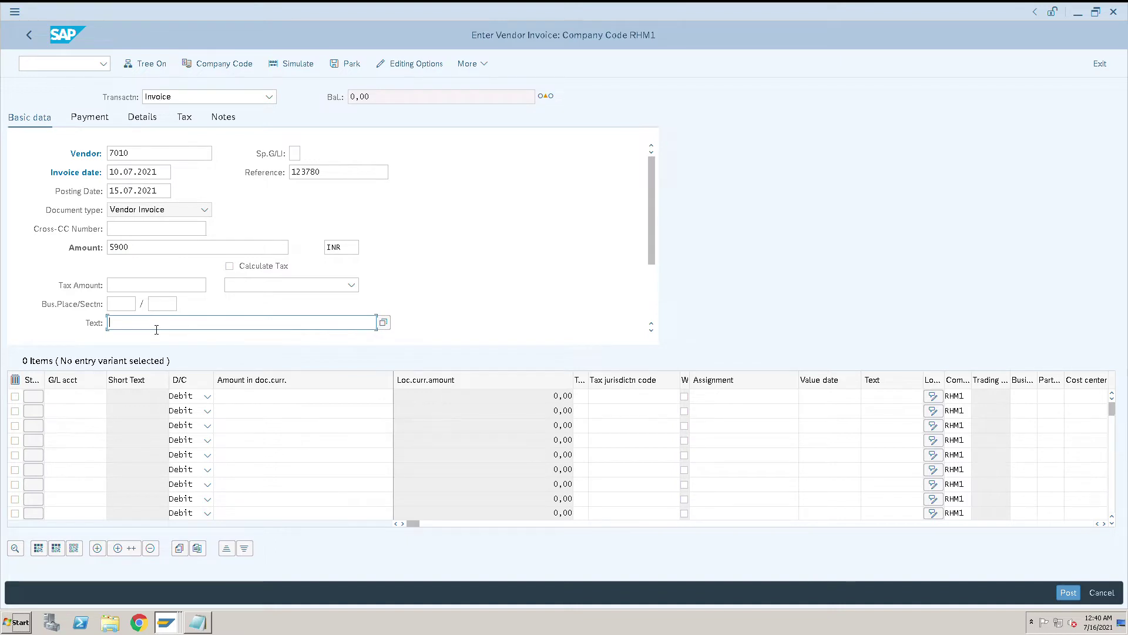
text(pur)
text(chase)
text( of )
text(key)
text(board)
click(87, 403)
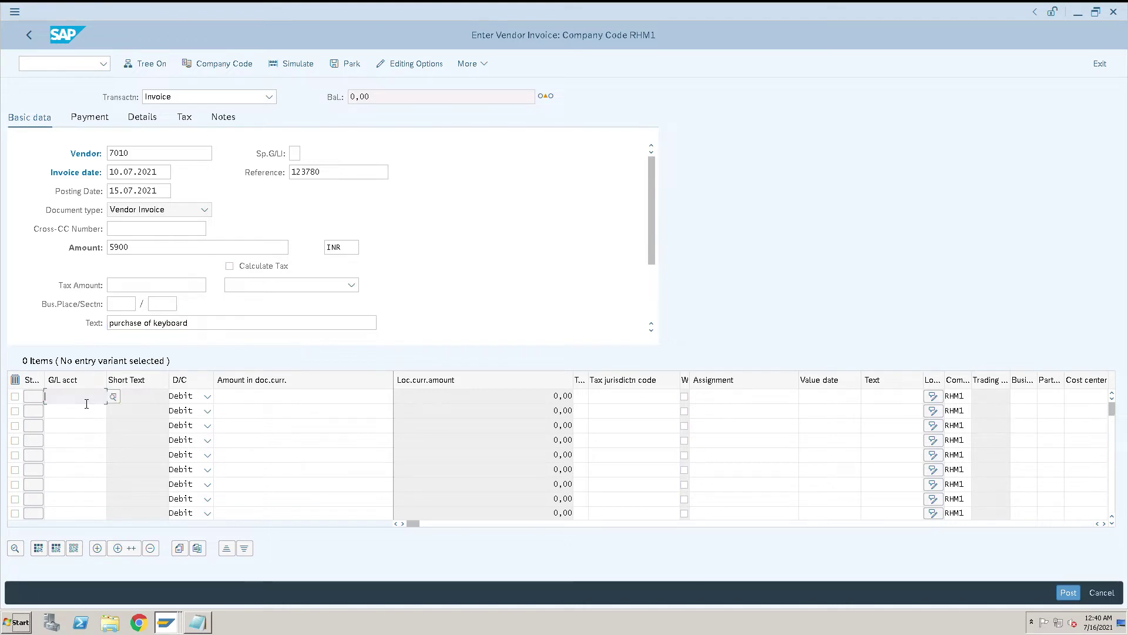
- Enter G/L account 431200 with * as the line amount after closing the account search
click(121, 403)
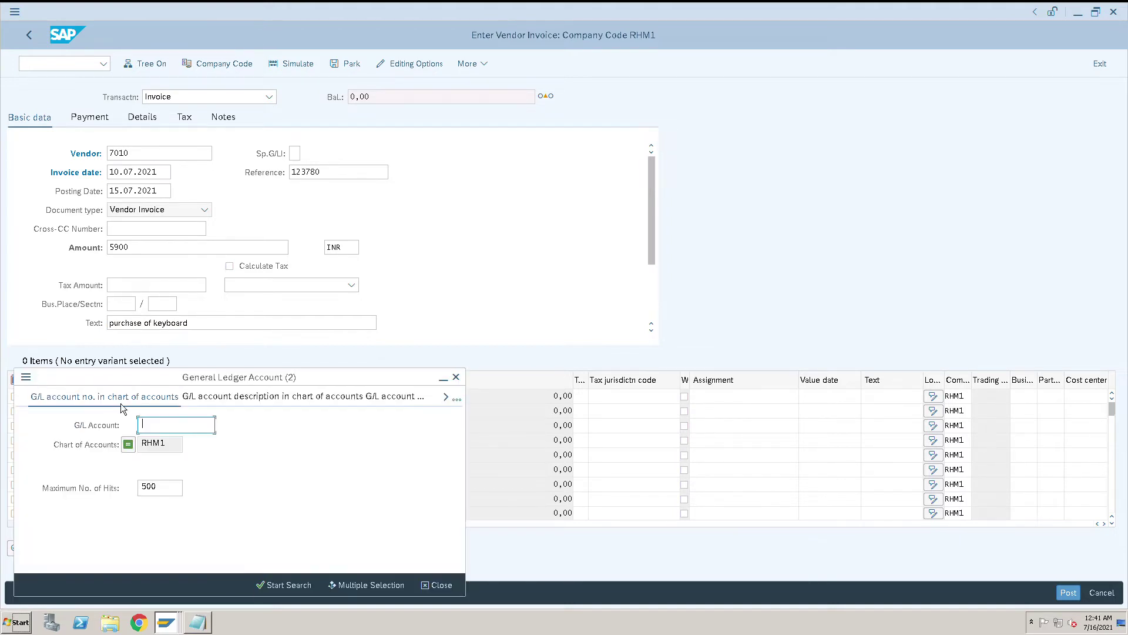
click(456, 378)
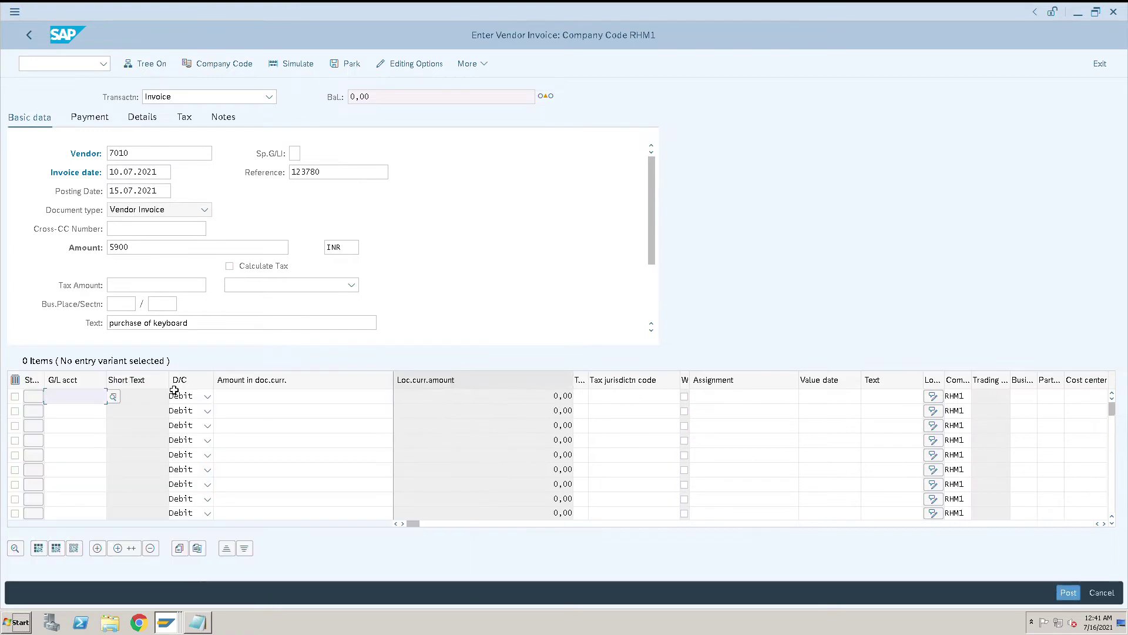
text(431200)
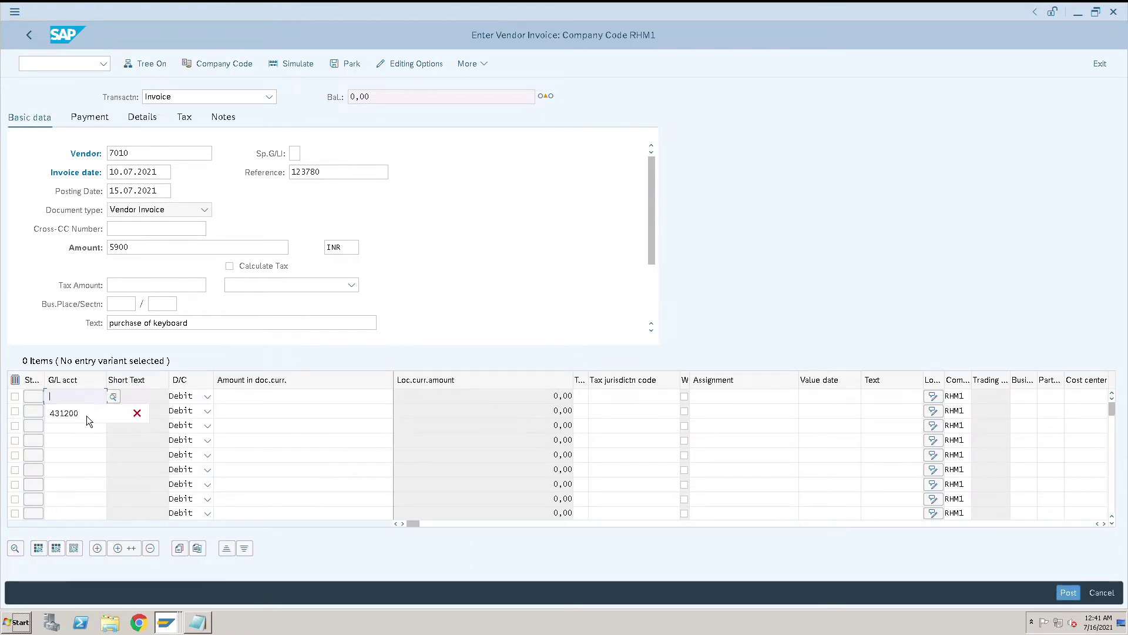
click(271, 402)
text(5)
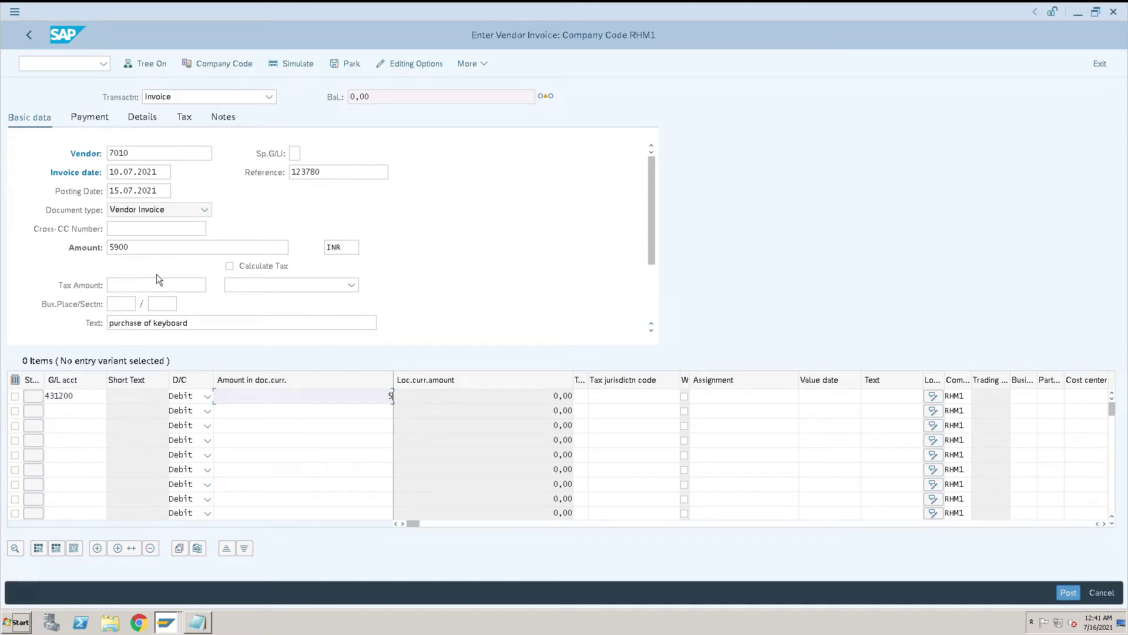
text(900)
key(BackSpace)
key(BackSpace)
key(BackSpace)
click(642, 398)
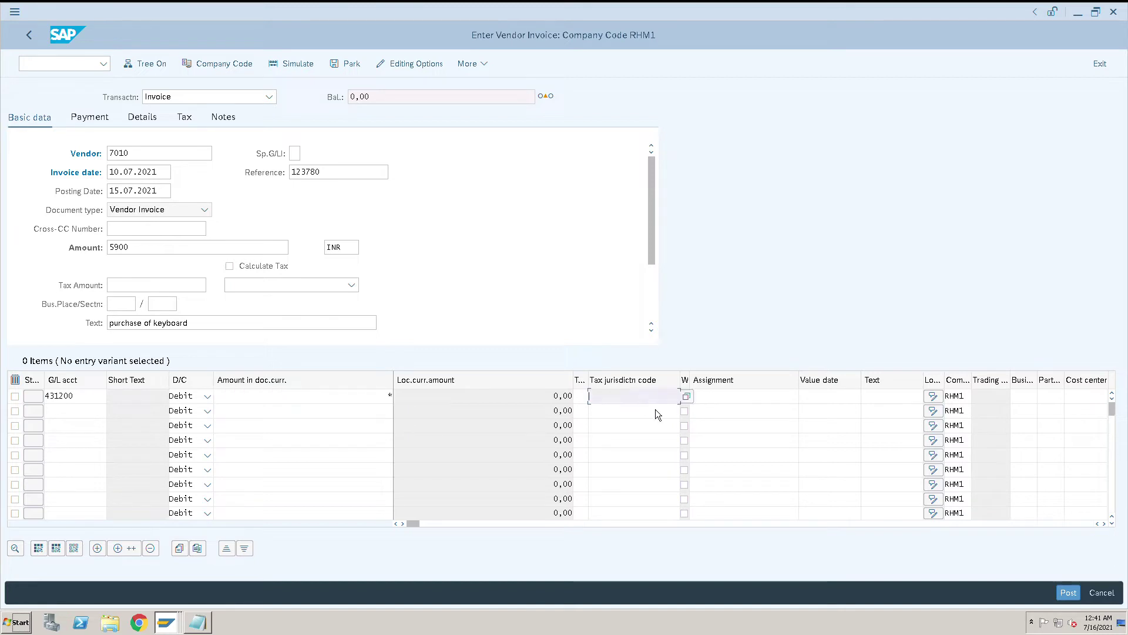
- Assign cost center ADMIN from history, validate the line and simulate the posting
key(Tab)
key(Tab)
key(Tab)
key(Tab)
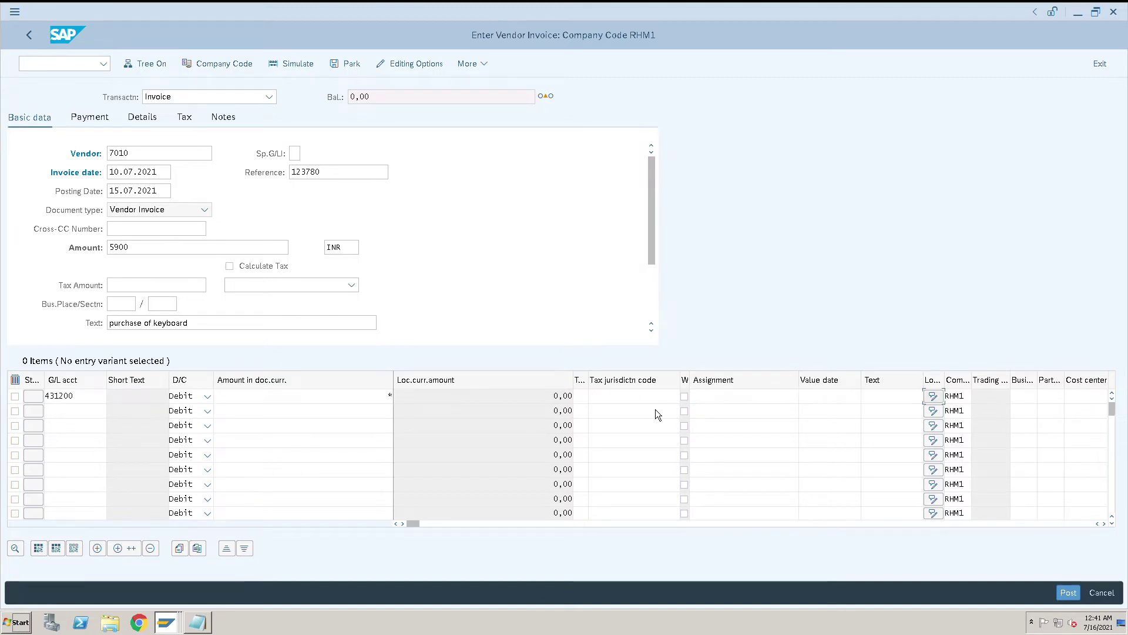
key(Tab)
key(Tab)
key(Tab)
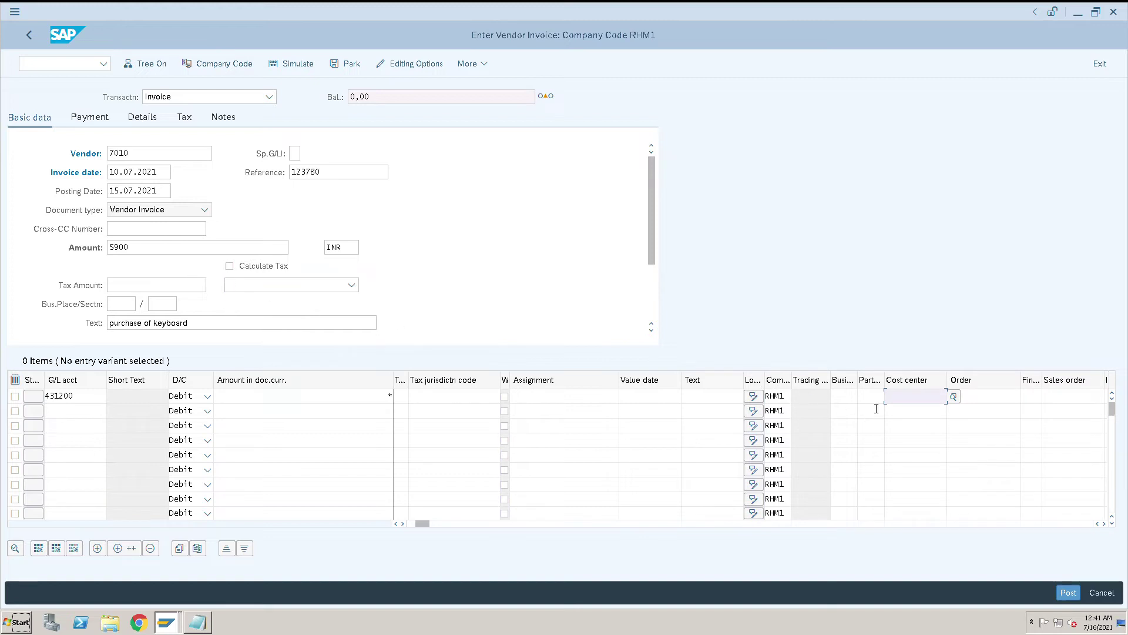
key(BackSpace)
click(923, 421)
text(ADMIN)
key(Return)
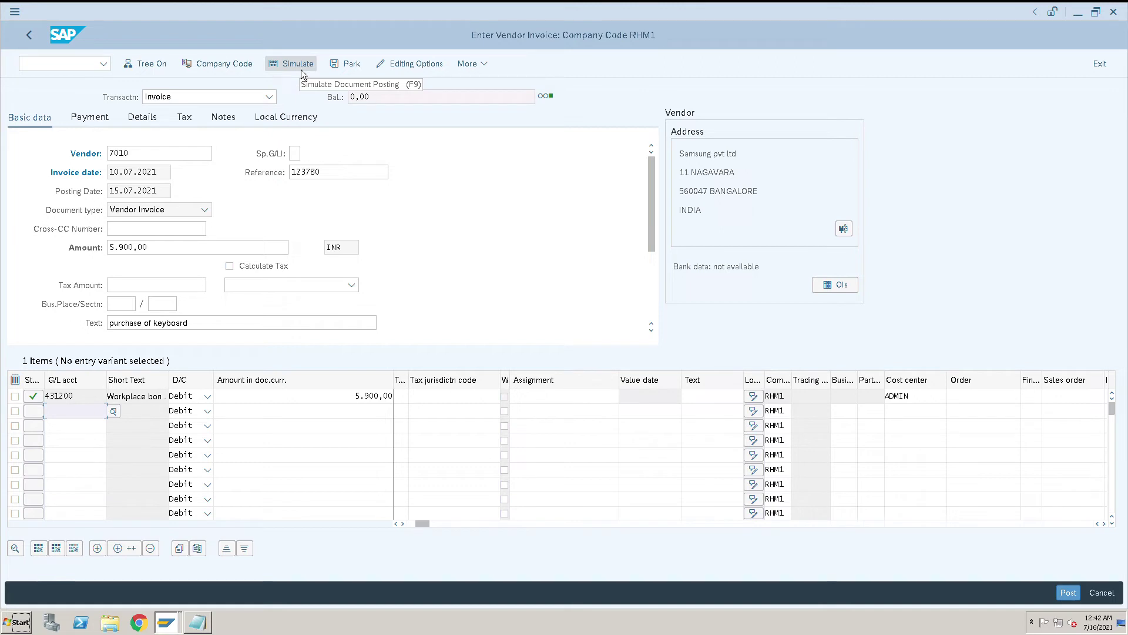
click(301, 70)
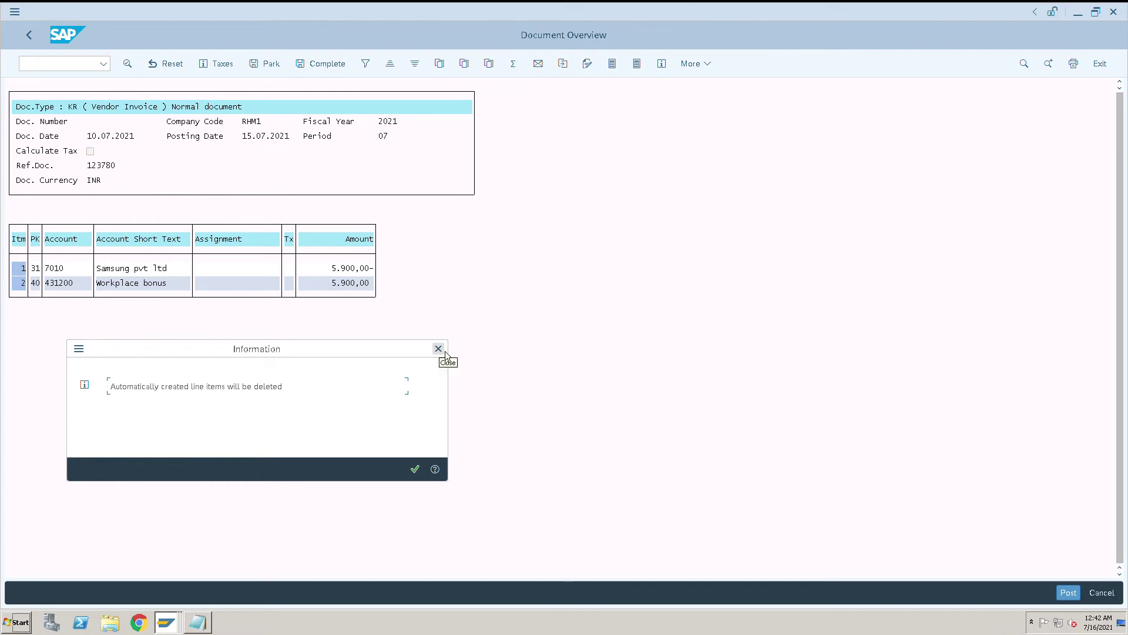
click(415, 469)
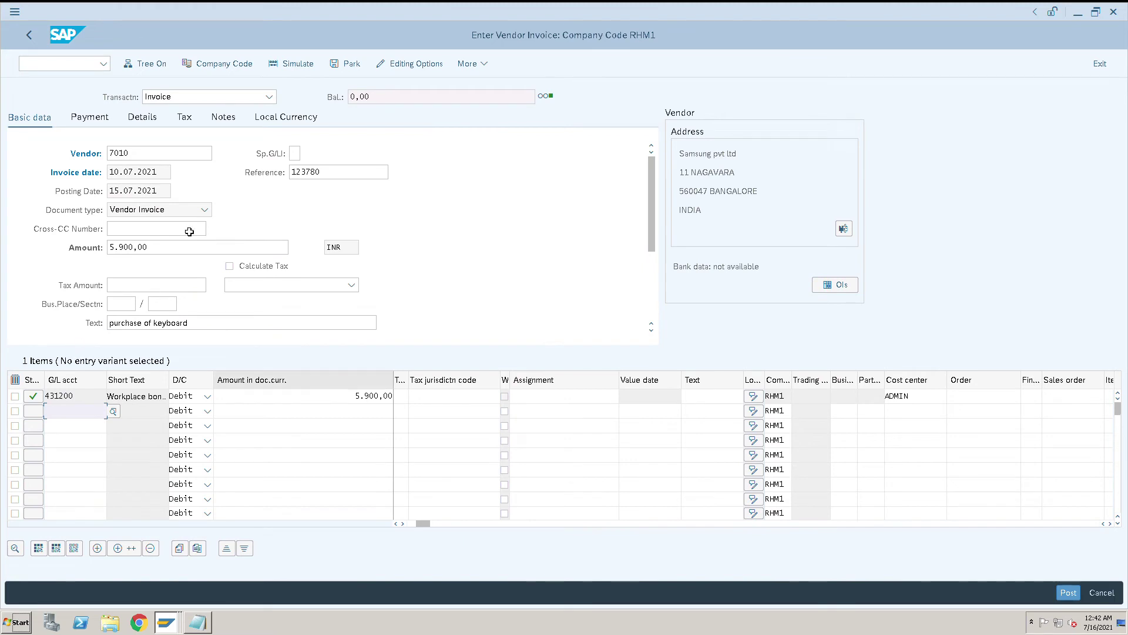
click(92, 121)
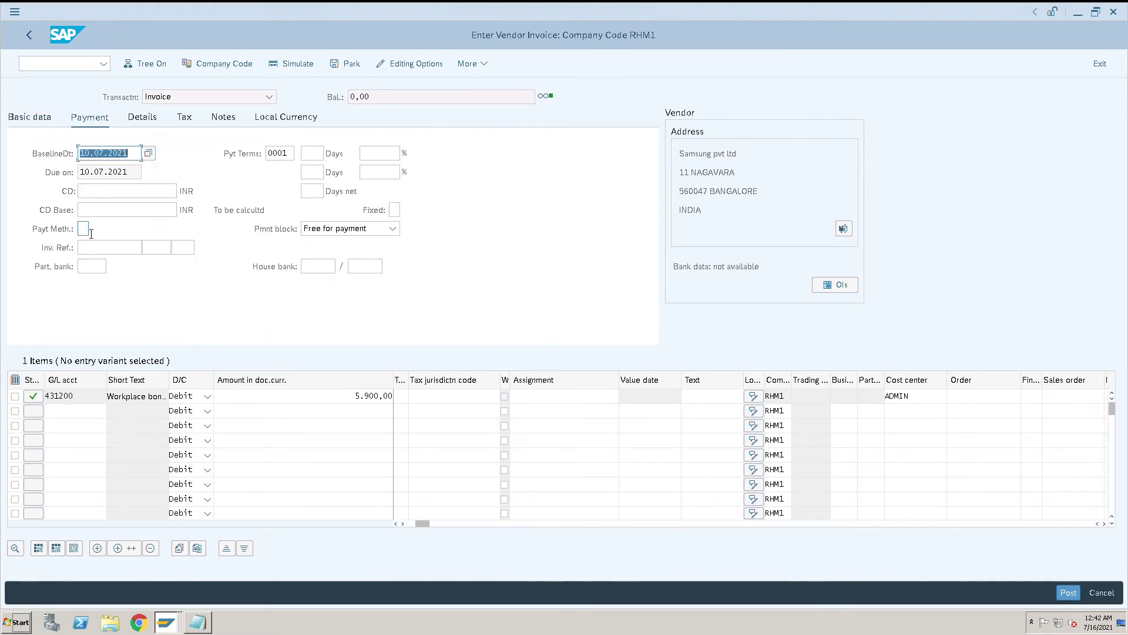
- Visit the Payment tab's payment method field, then show the header Details tab
click(88, 231)
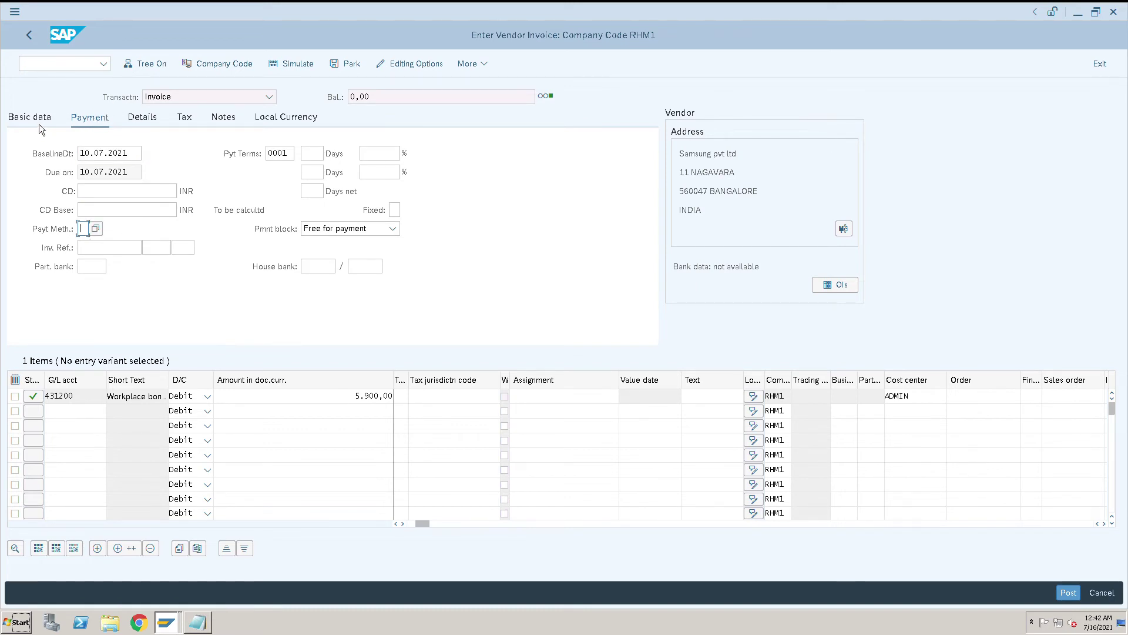
click(158, 124)
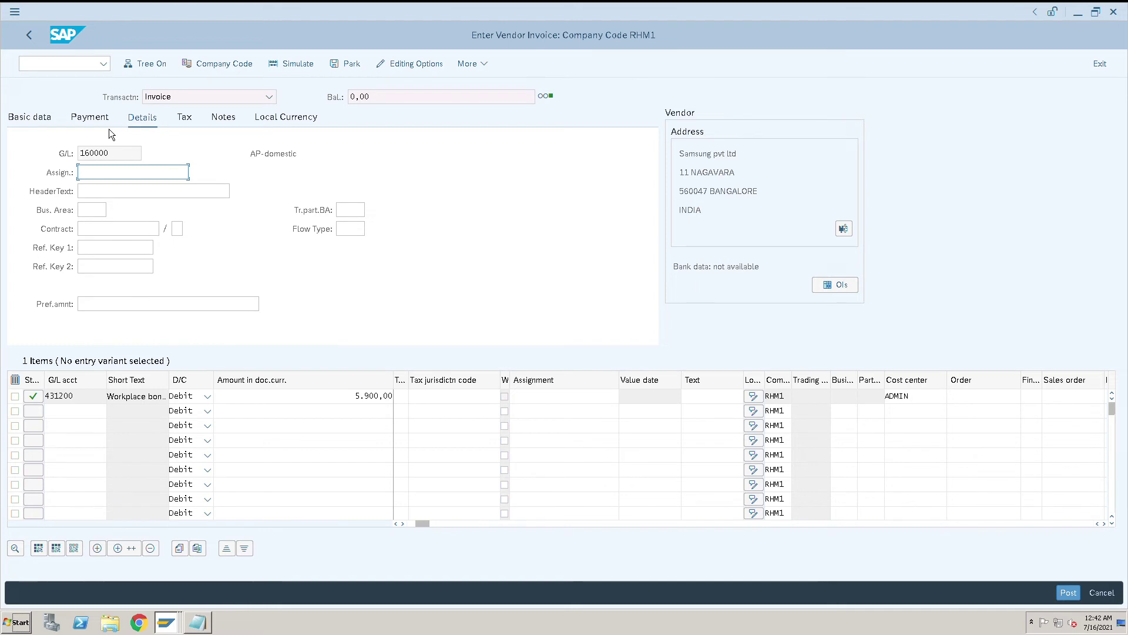
- Enter 'admin manage' as Ref. Key 1, return to Basic data and post the invoice
click(103, 252)
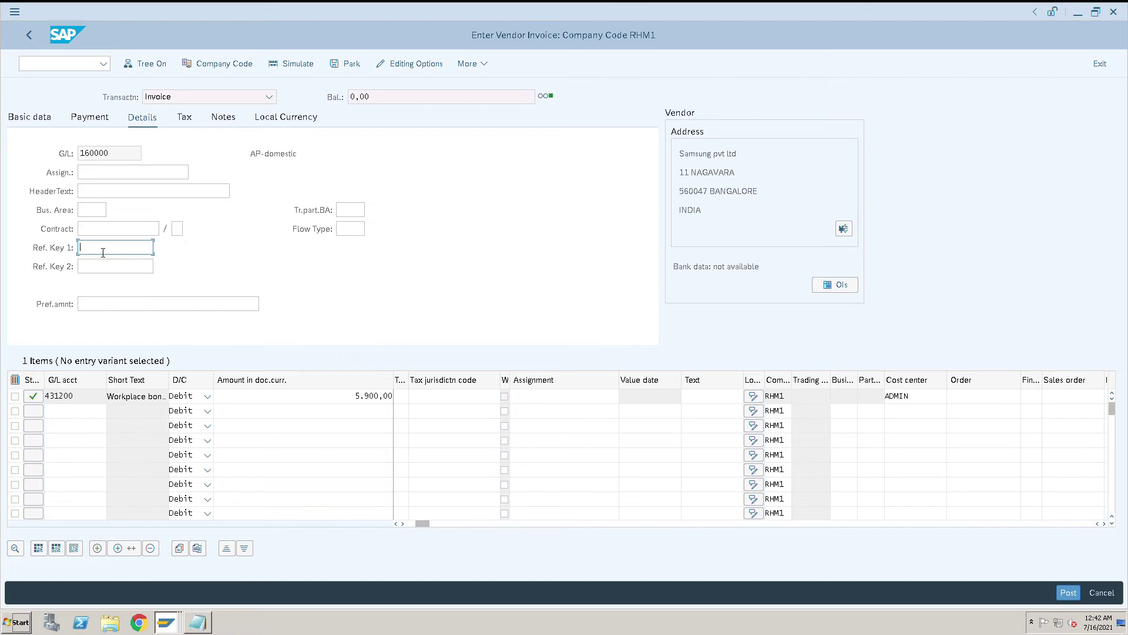
text(ad)
text(im)
key(BackSpace)
key(BackSpace)
text(min)
text(m)
key(BackSpace)
text(manage)
key(ctrl+Page_Up)
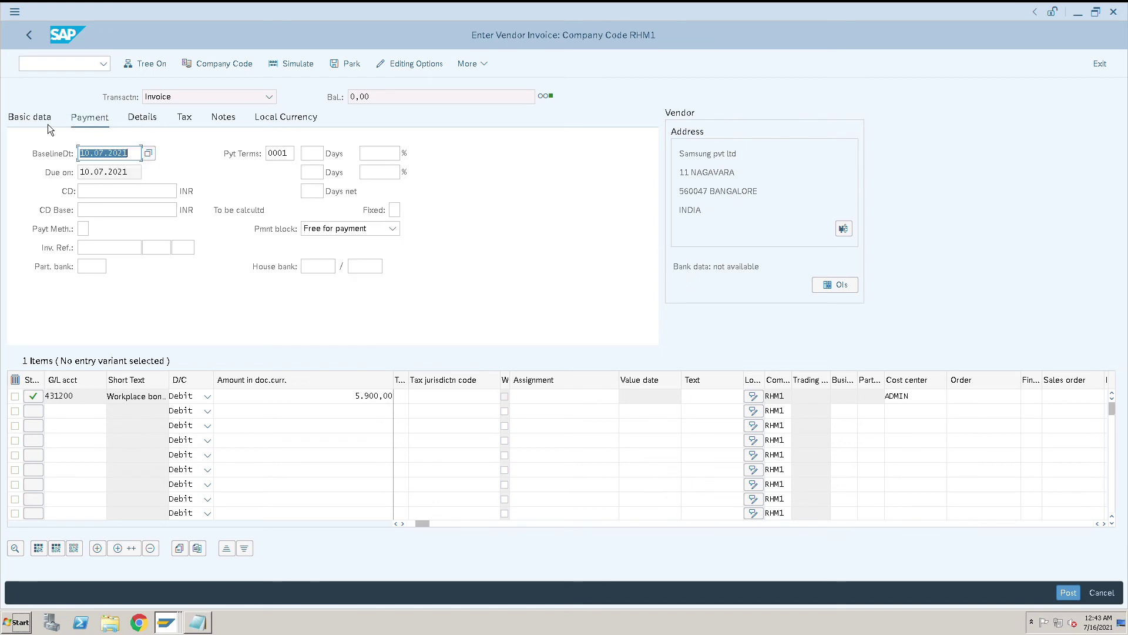
click(48, 125)
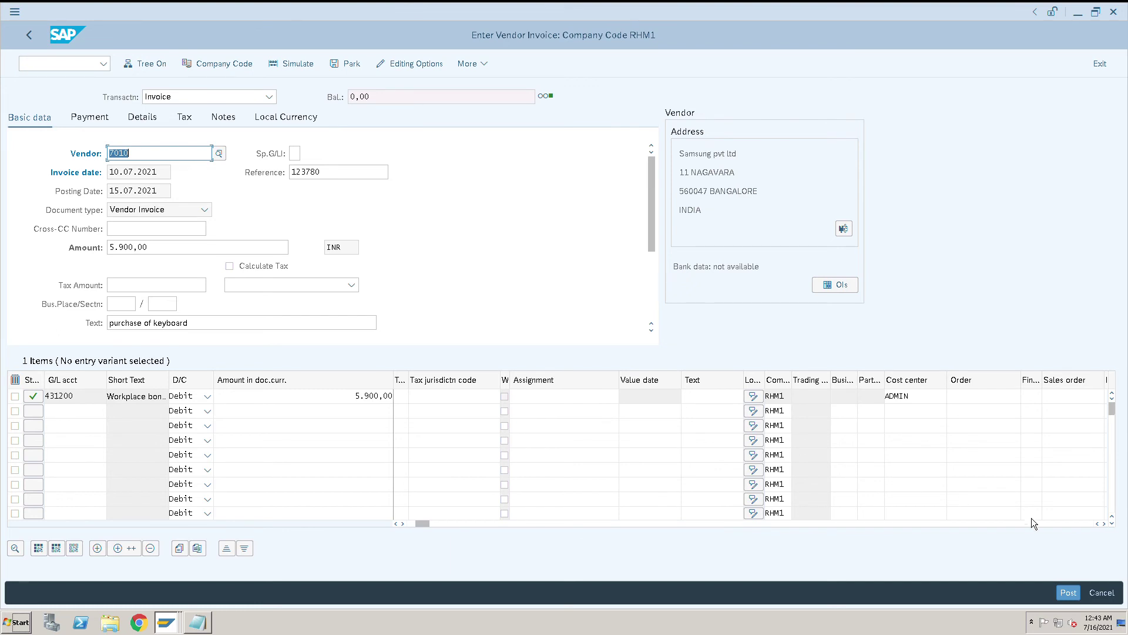
click(1073, 599)
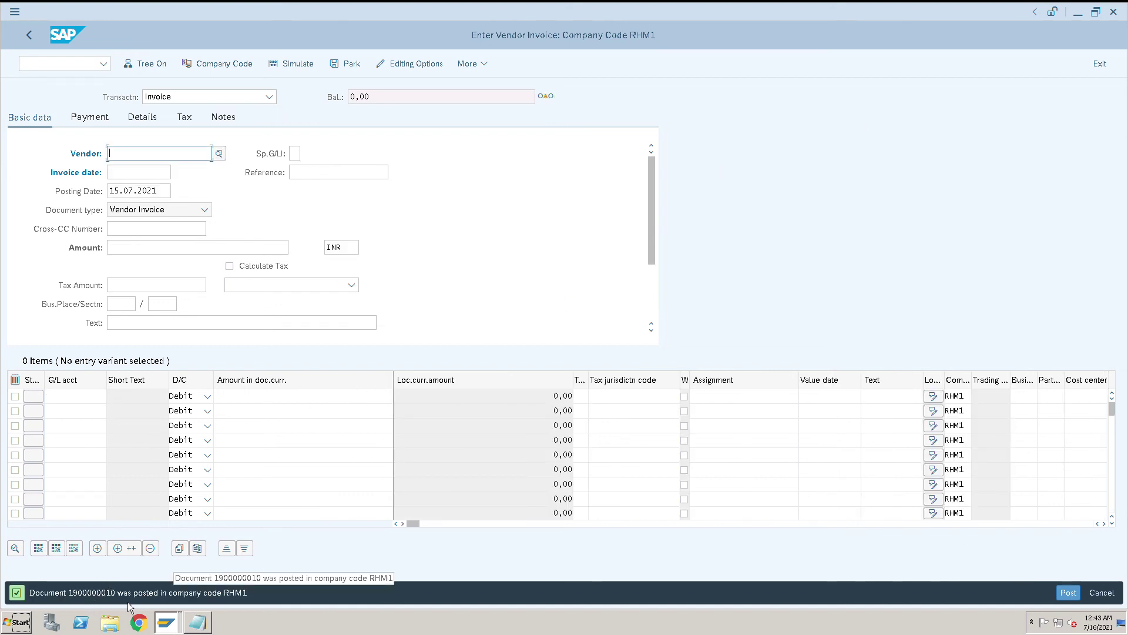
click(84, 601)
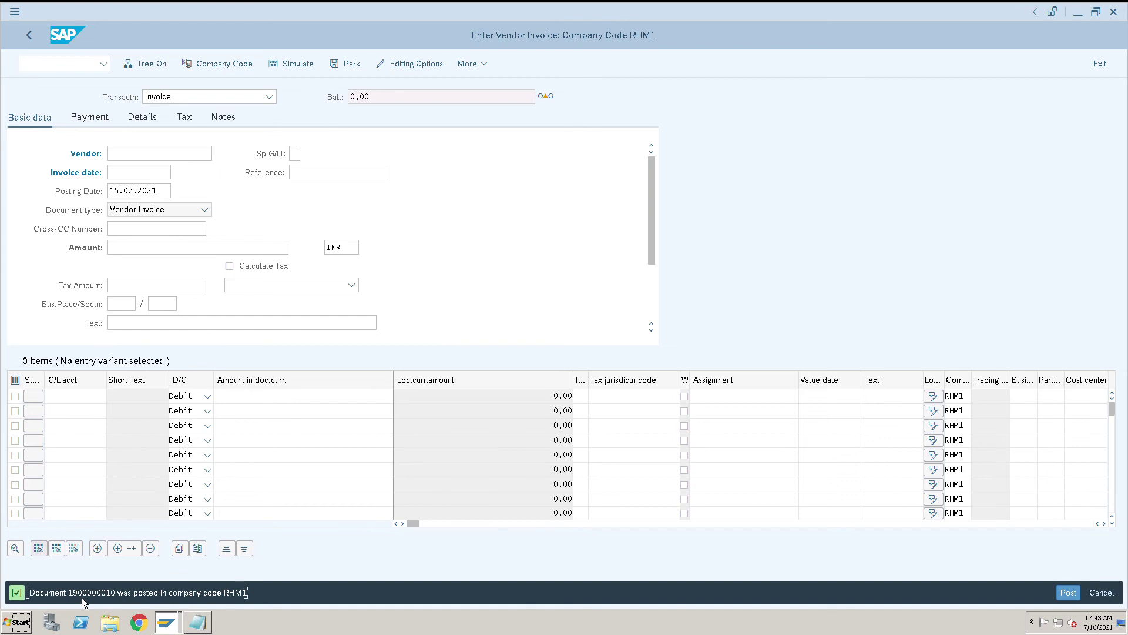
double_click(84, 594)
click(491, 70)
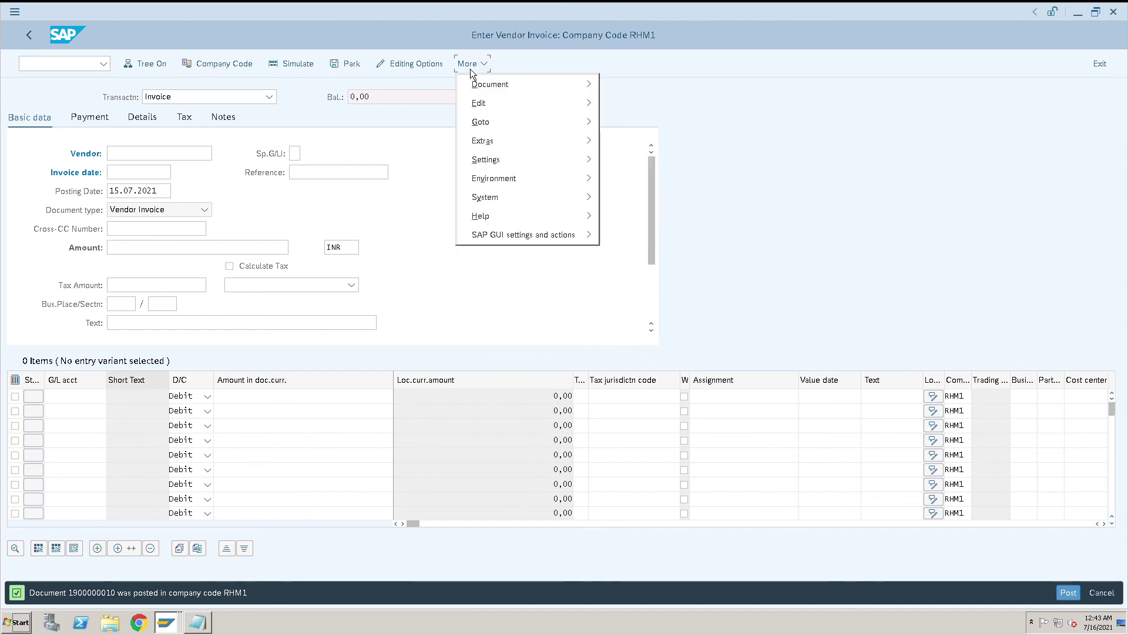
mouse_move(490, 84)
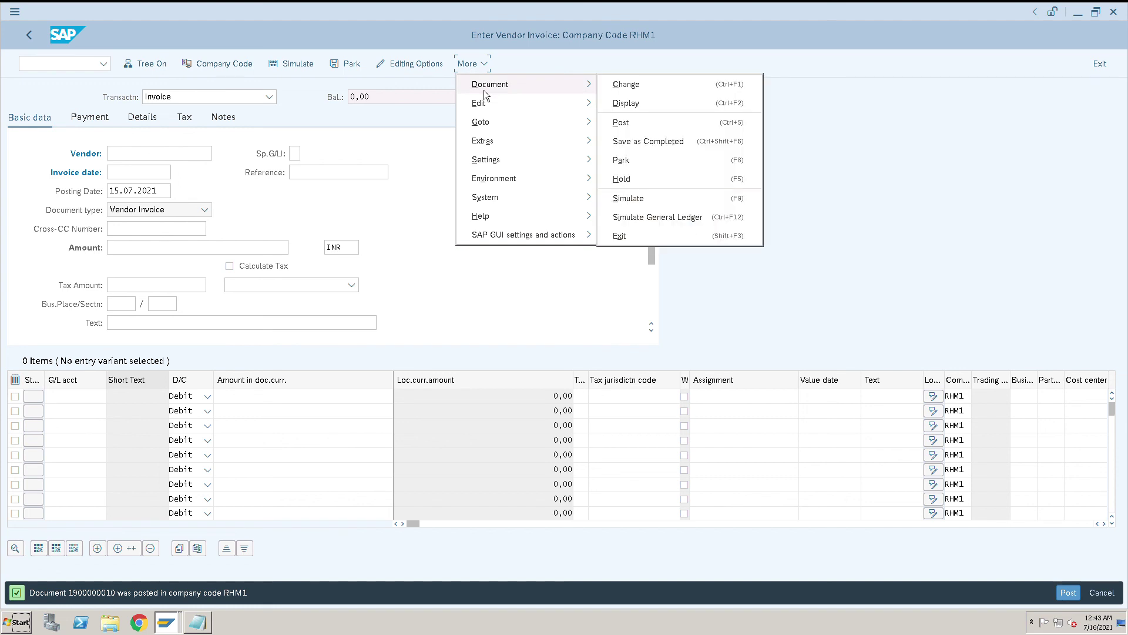
click(628, 103)
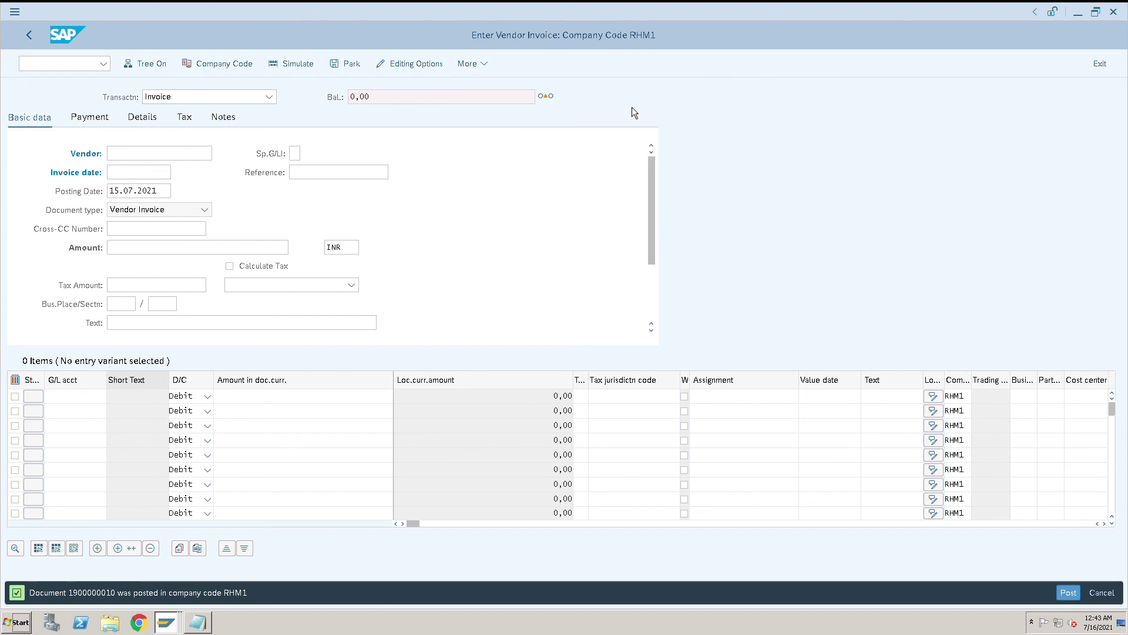